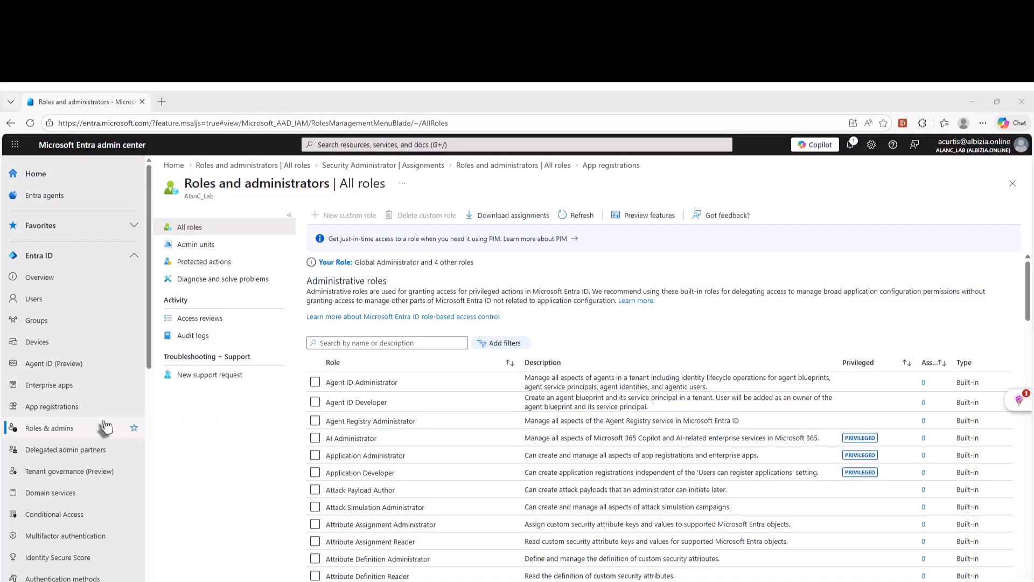
# Step: Sort the administrative roles so privileged ones come first, and open the Security Administrator role's assignments
pyautogui.click(860, 363)
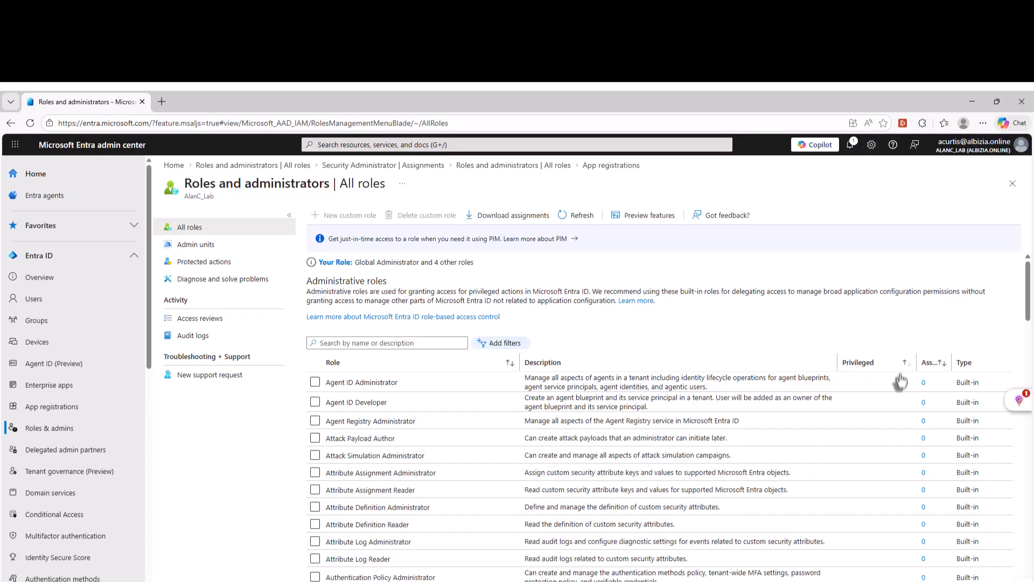
pyautogui.click(866, 369)
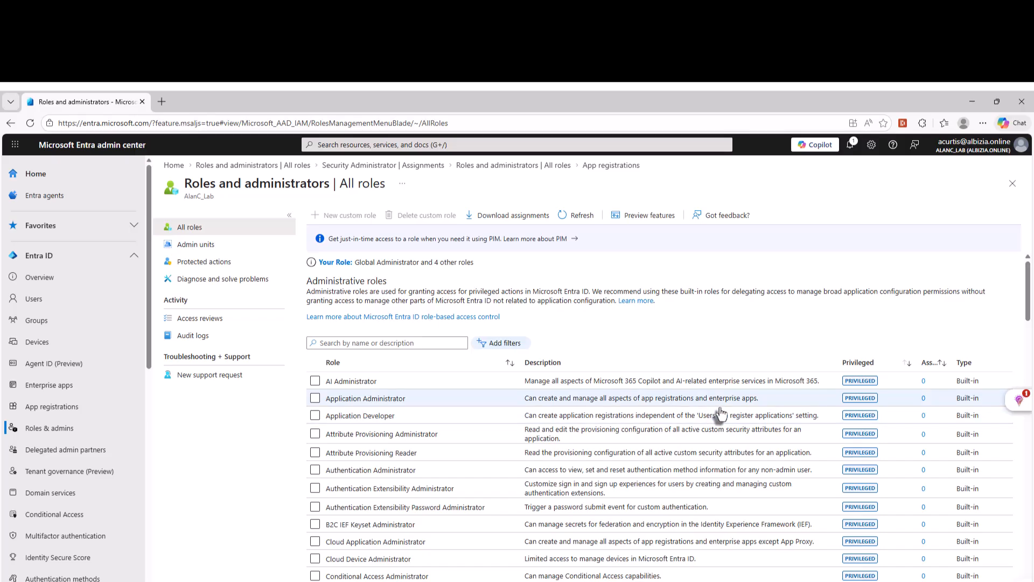
pyautogui.scroll(-1, 690, 438)
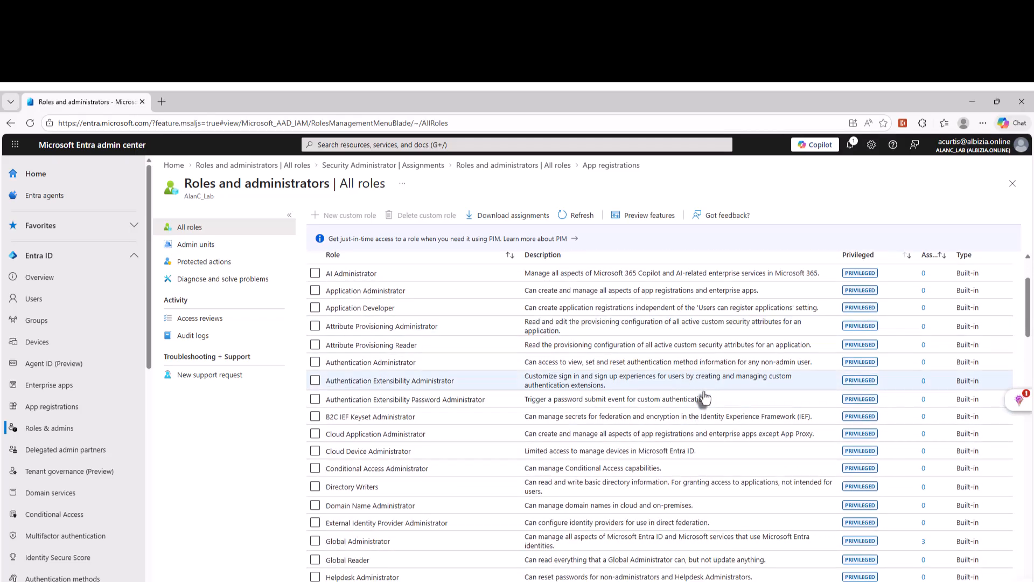
pyautogui.scroll(1, 695, 430)
pyautogui.scroll(-15, 668, 435)
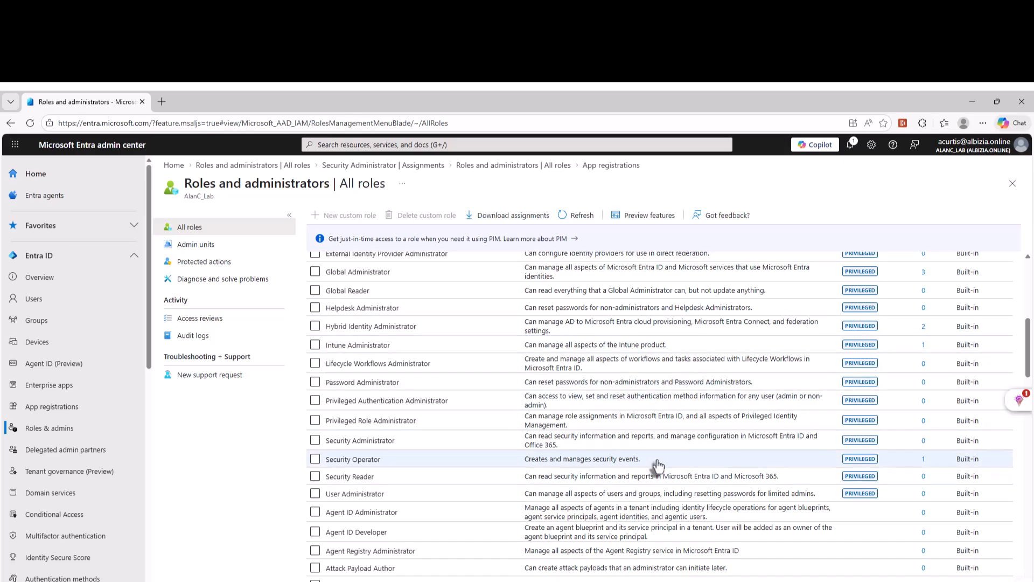
pyautogui.scroll(-2, 657, 467)
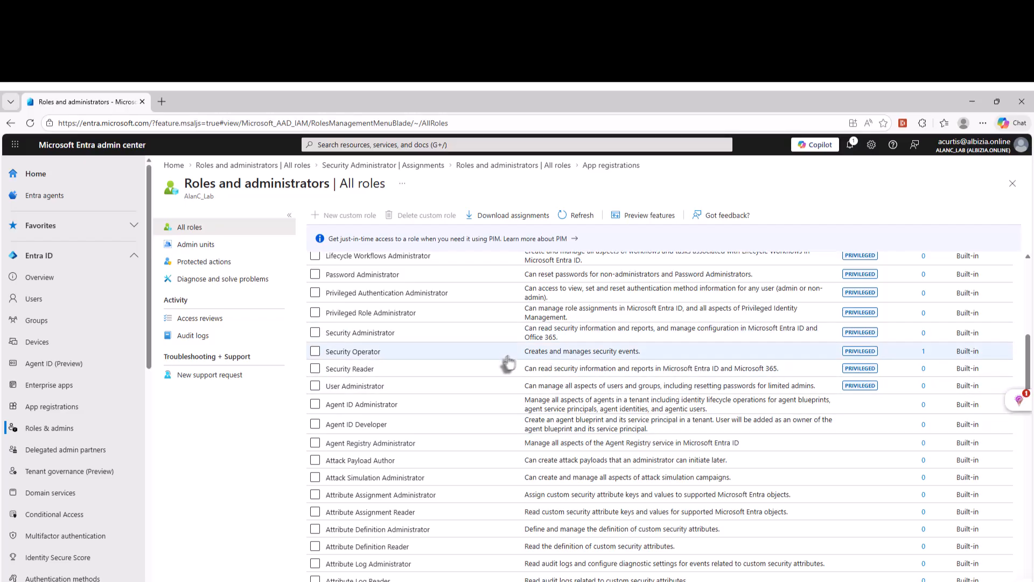
pyautogui.click(347, 333)
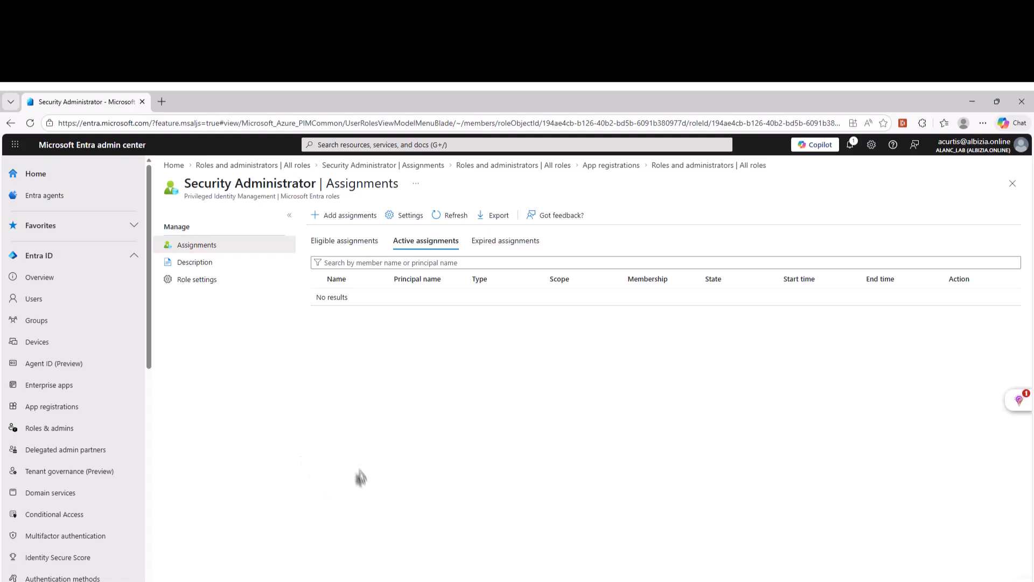
# Step: Open the Security Administrator role settings for editing and review the activation duration, authentication, justification, ticket and approval options
pyautogui.click(408, 217)
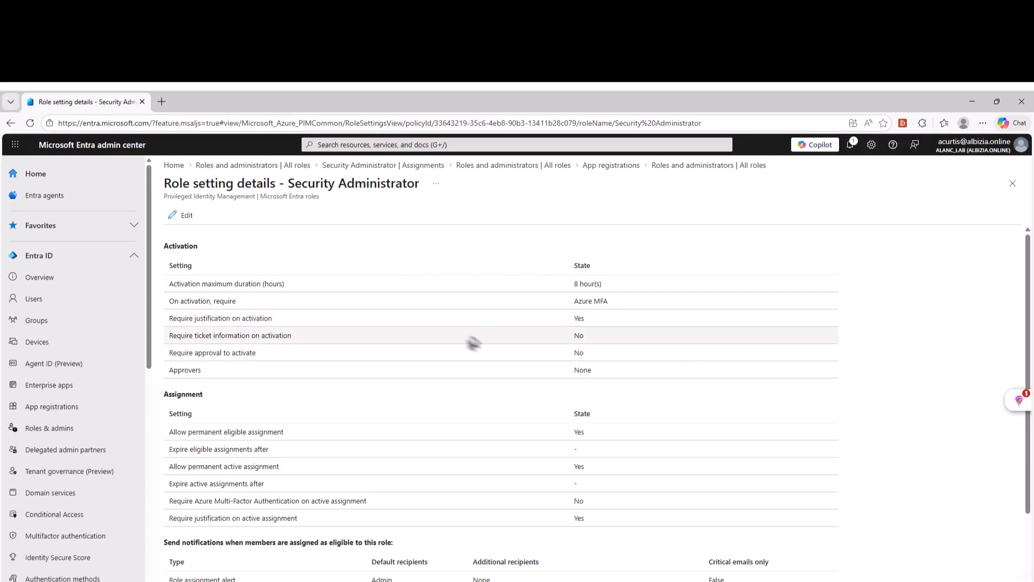
pyautogui.click(186, 215)
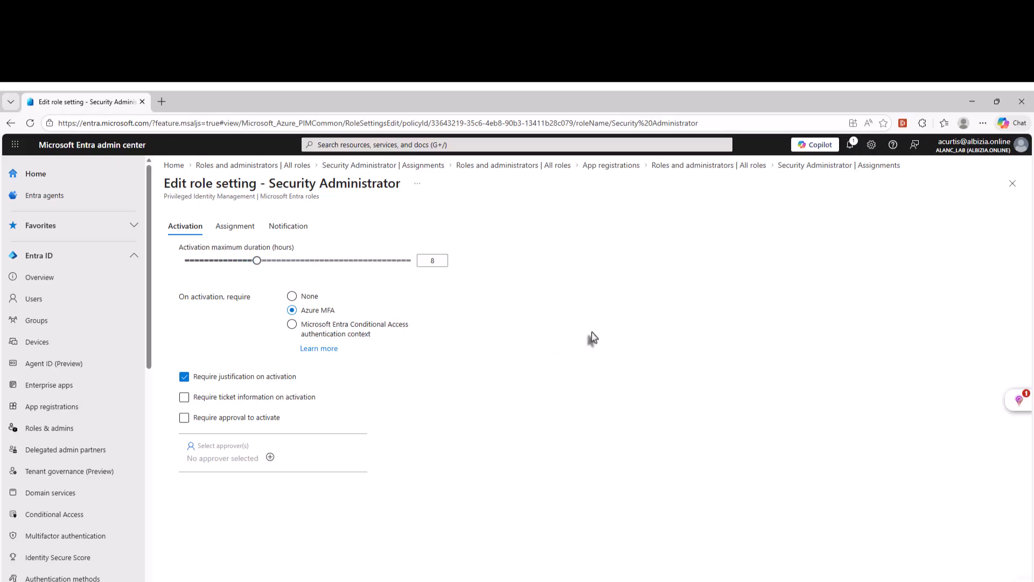
pyautogui.click(252, 261)
pyautogui.moveTo(252, 261)
pyautogui.mouseDown()
pyautogui.moveTo(165, 269)
pyautogui.moveTo(447, 288)
pyautogui.moveTo(257, 273)
pyautogui.mouseUp()
pyautogui.click(282, 395)
# Step: Review the role's assignment expiry and notification recipient settings, leave the editor without saving, and look over the role setting details
pyautogui.click(235, 228)
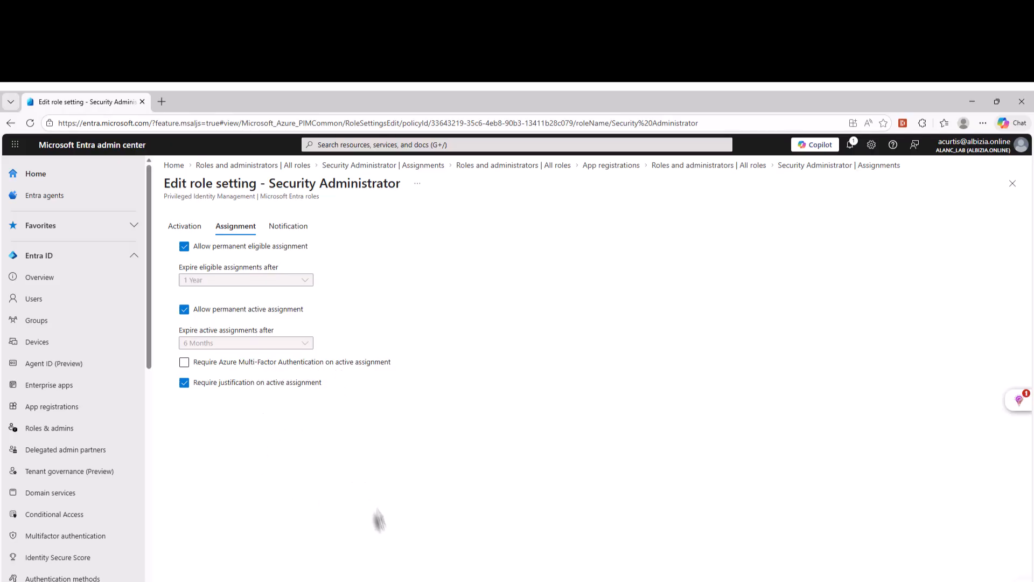
pyautogui.click(388, 581)
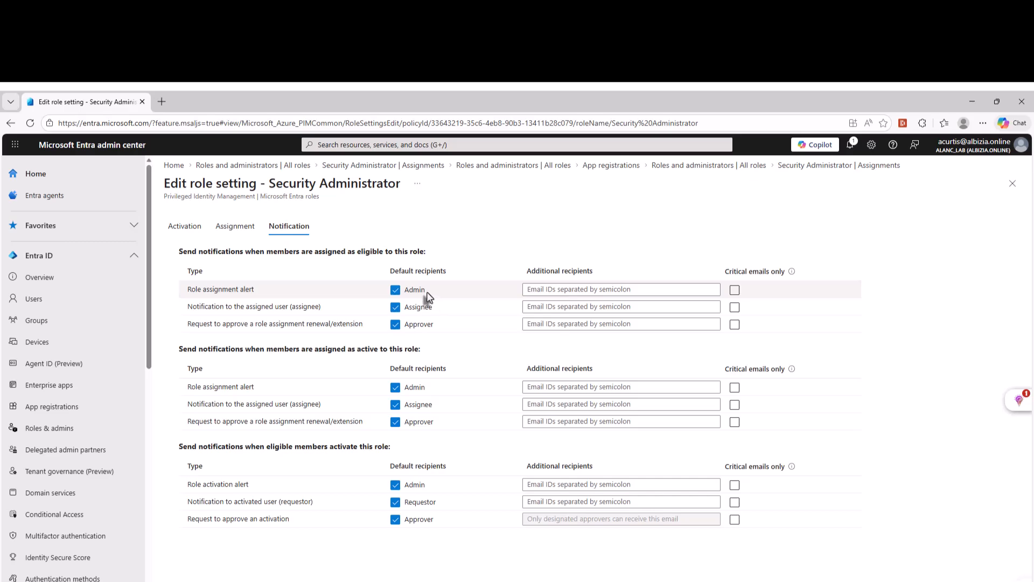
pyautogui.click(605, 293)
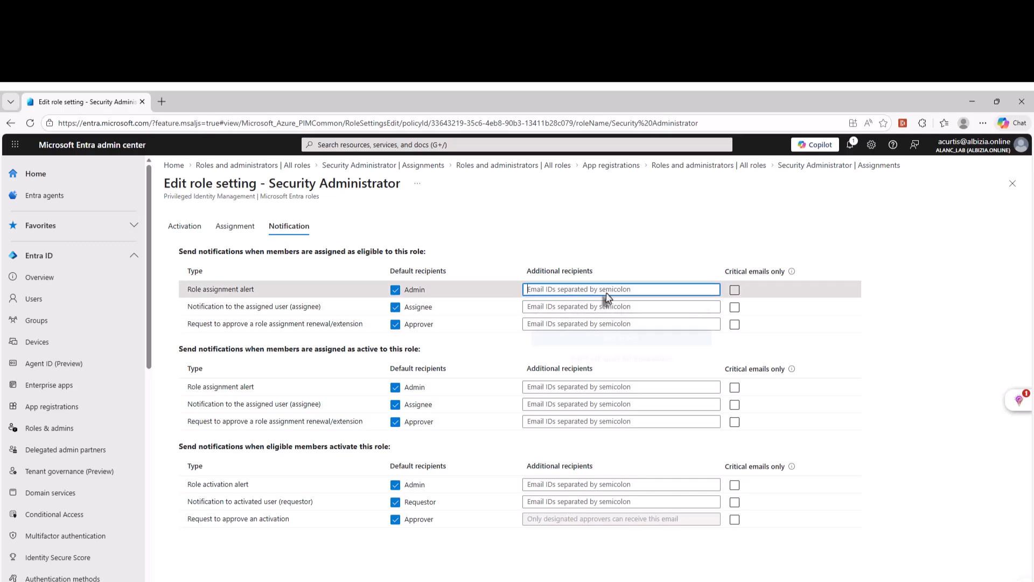
pyautogui.click(662, 216)
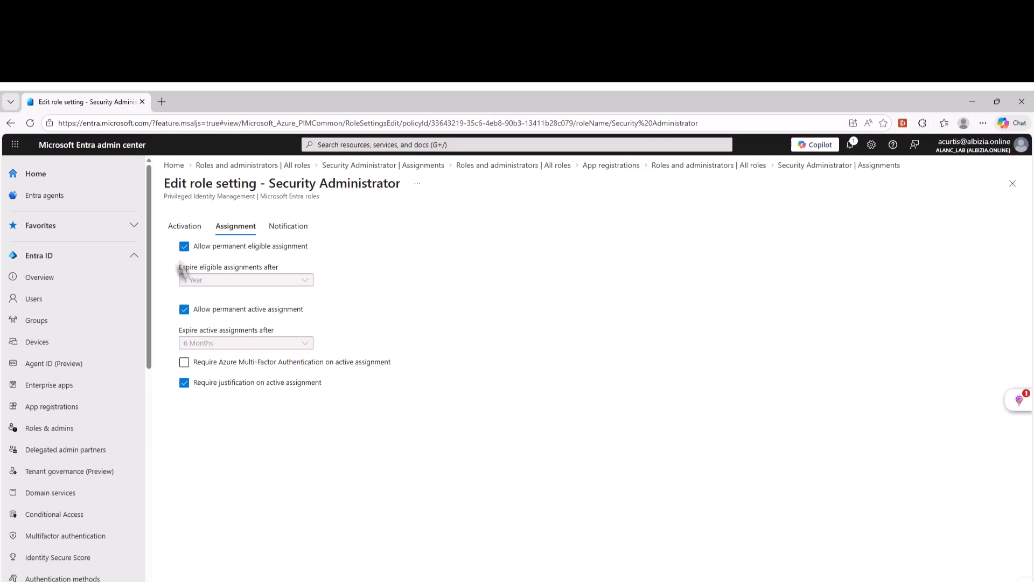
pyautogui.click(185, 227)
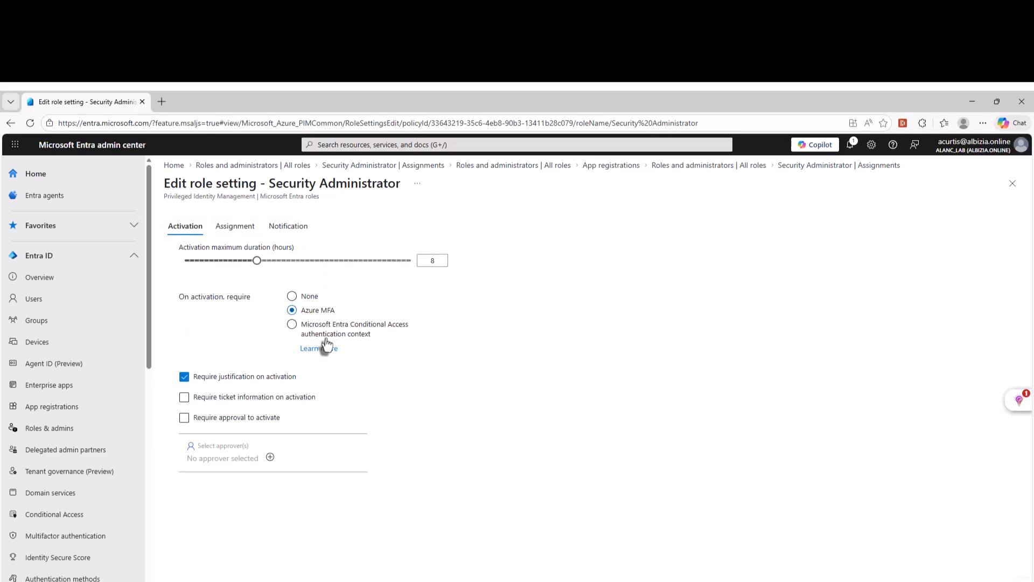
pyautogui.click(236, 227)
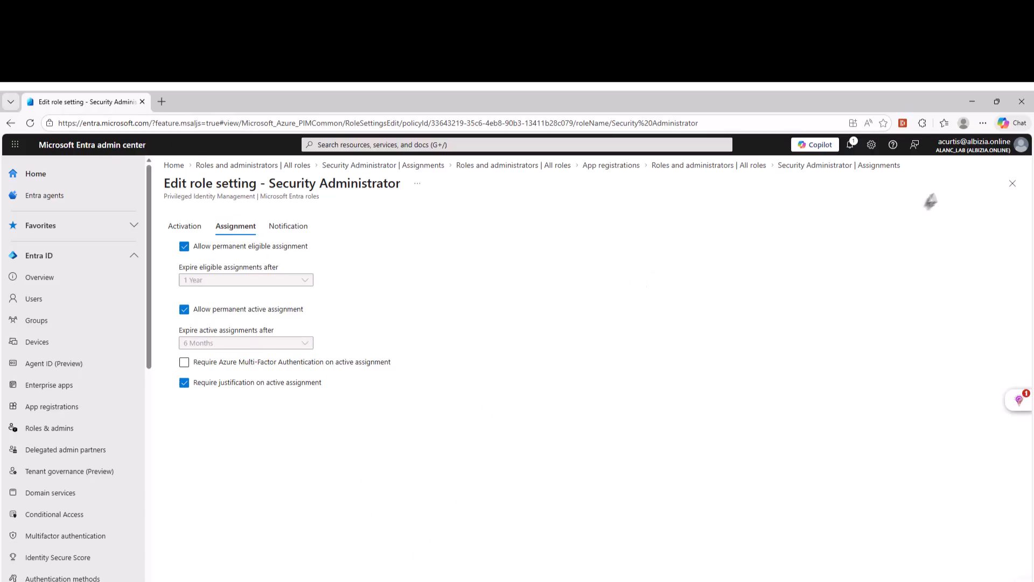
pyautogui.click(1012, 185)
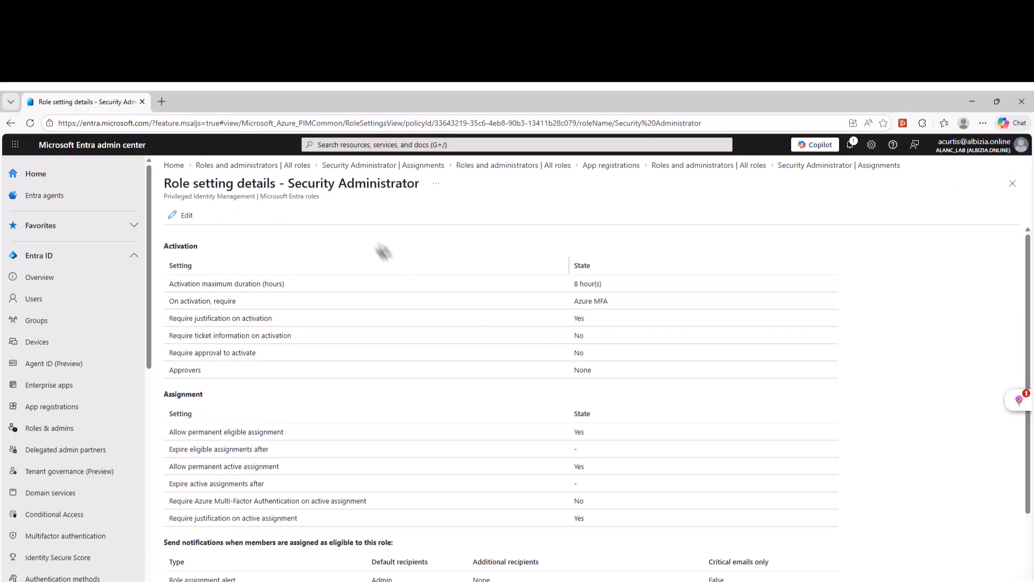
pyautogui.scroll(-3, 467, 474)
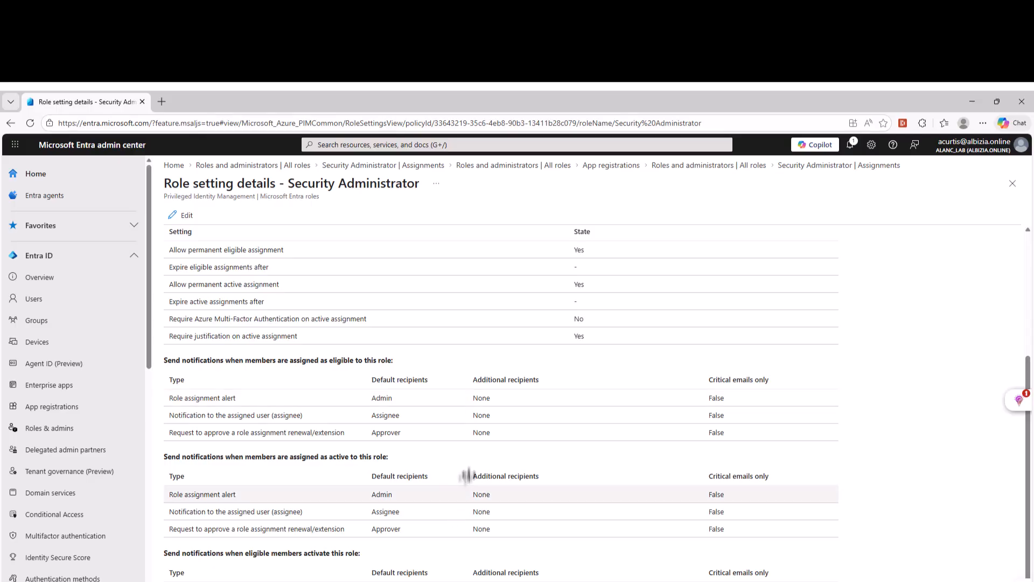
pyautogui.scroll(3, 466, 475)
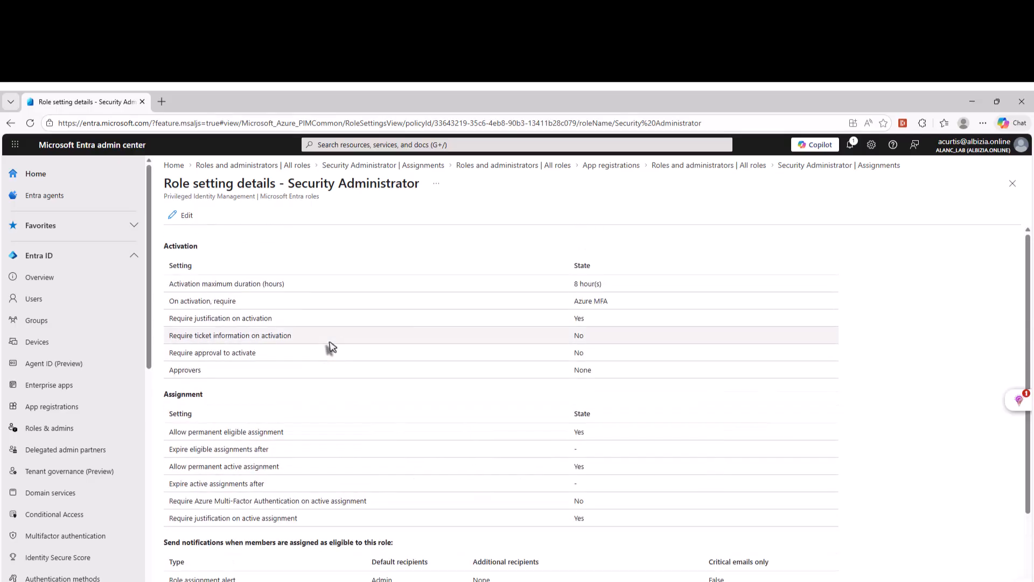
# Step: Add a permanent eligible assignment of the Security Administrator role for the signed-in administrator's account
pyautogui.click(760, 169)
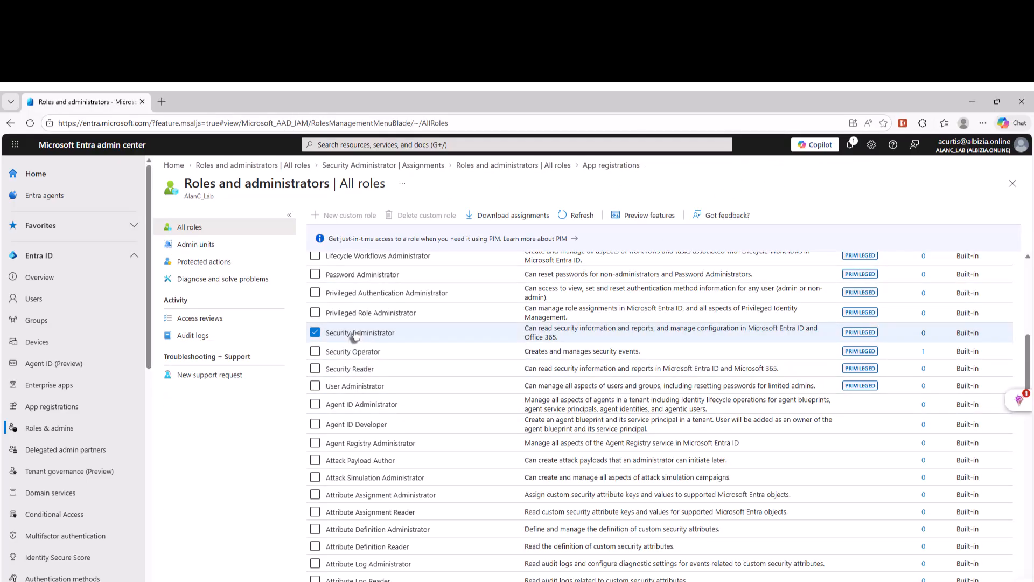
pyautogui.click(354, 333)
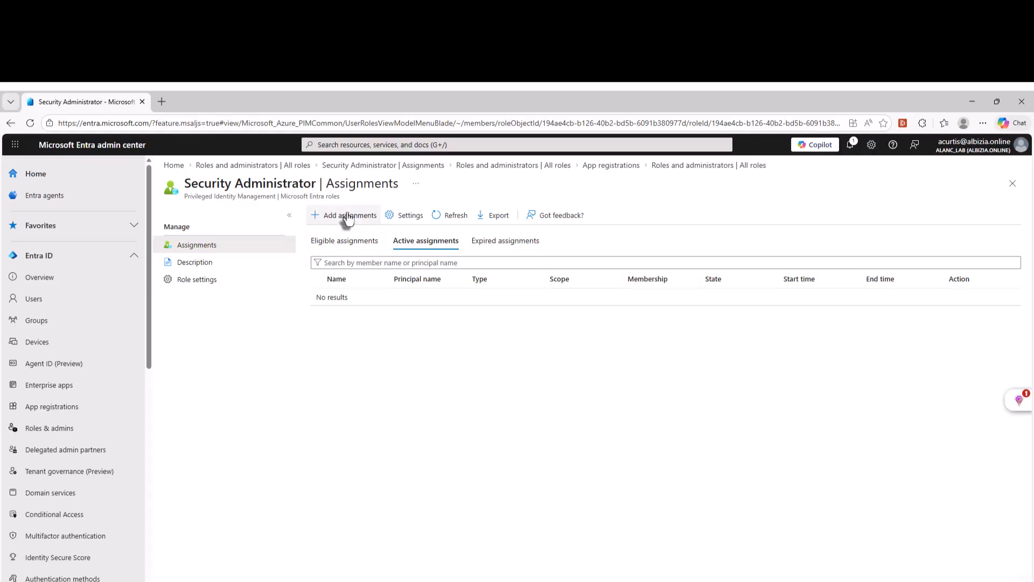
pyautogui.click(349, 216)
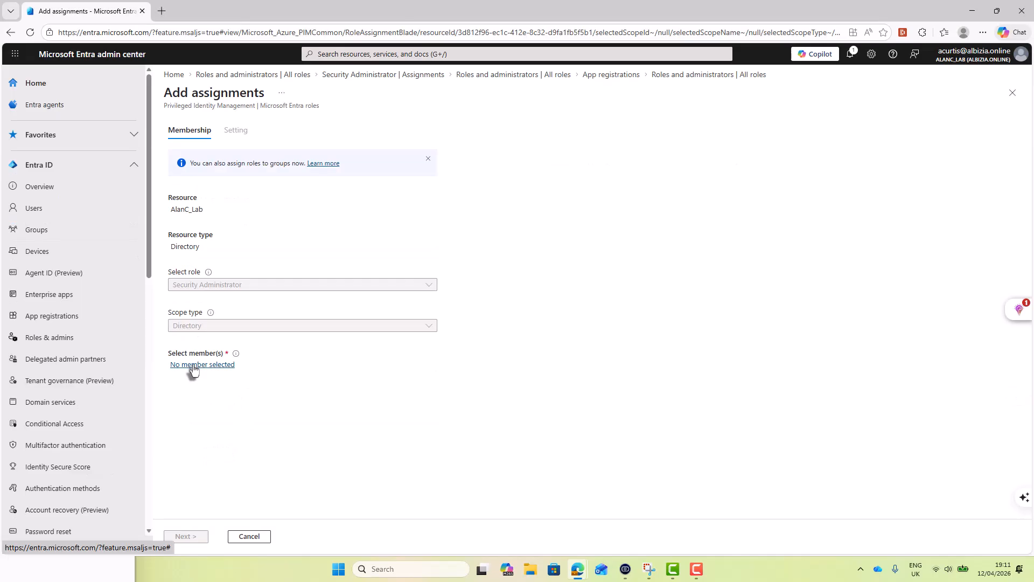
pyautogui.click(199, 456)
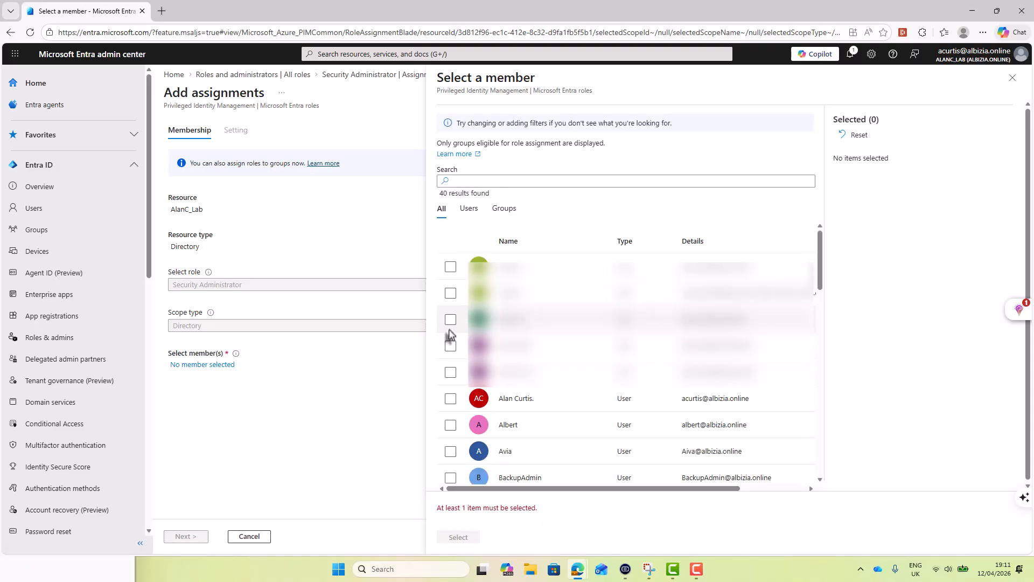
pyautogui.click(450, 399)
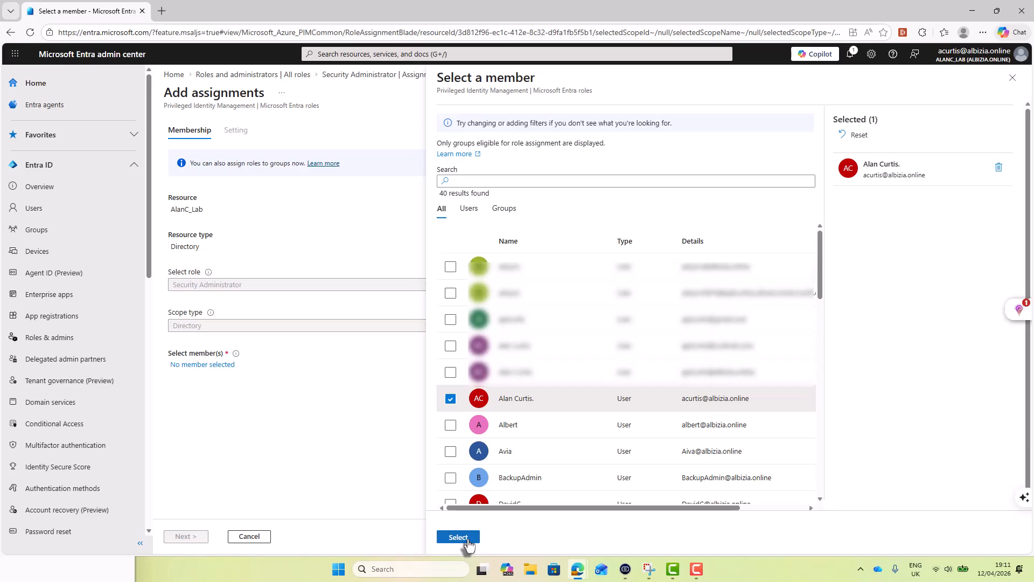
pyautogui.click(458, 537)
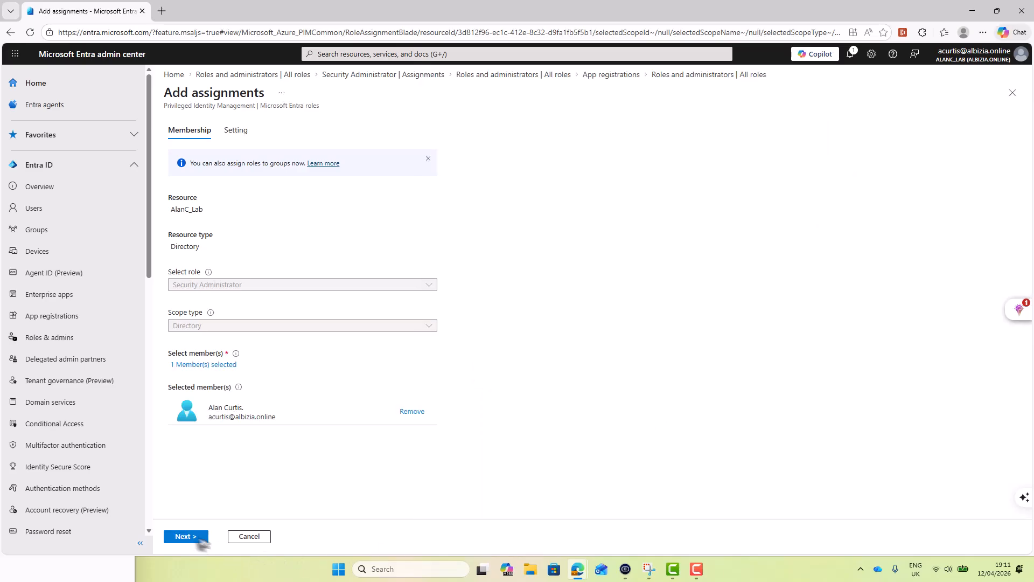
pyautogui.click(189, 540)
pyautogui.click(190, 540)
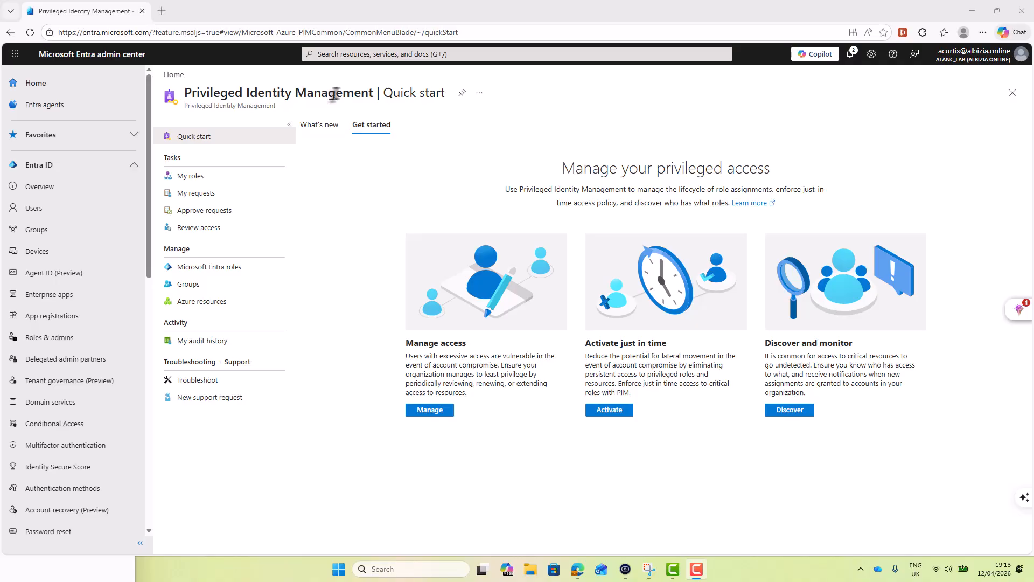
# Step: Activate the eligible Security Administrator role for 1 hour with the reason "Adding new user to IT group"
pyautogui.click(185, 177)
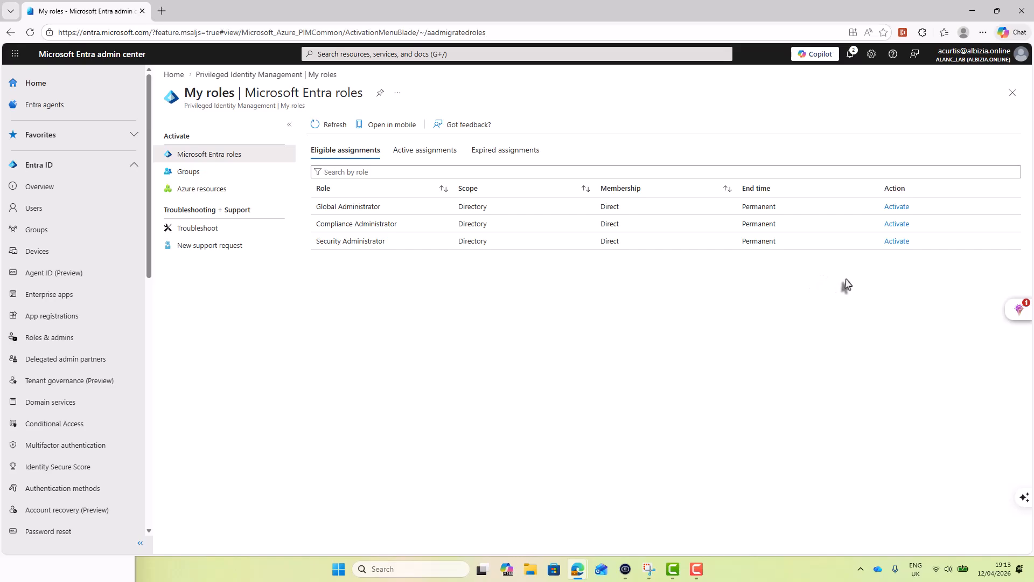
pyautogui.click(891, 242)
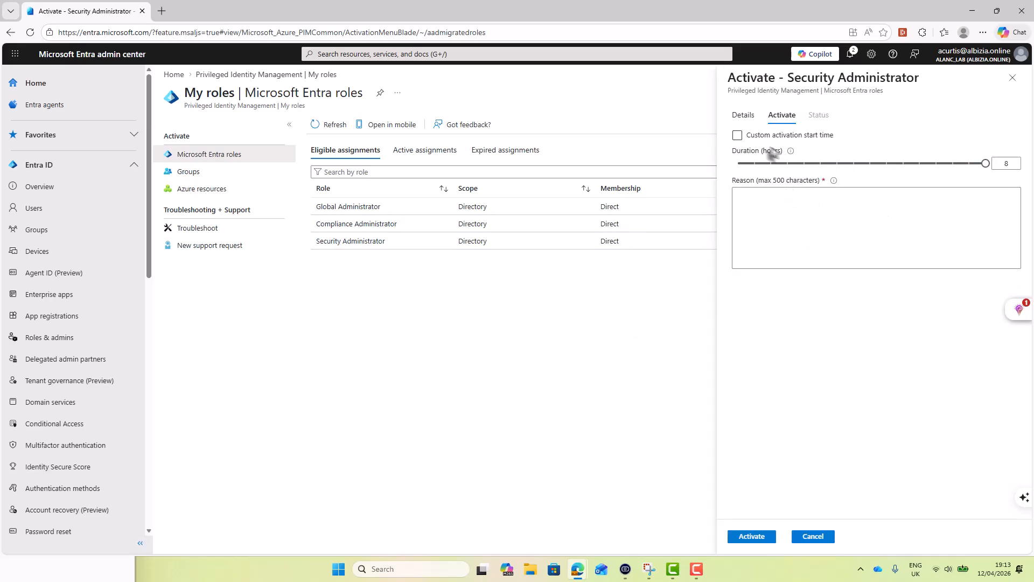
pyautogui.moveTo(985, 163)
pyautogui.mouseDown()
pyautogui.moveTo(890, 170)
pyautogui.moveTo(983, 176)
pyautogui.mouseUp()
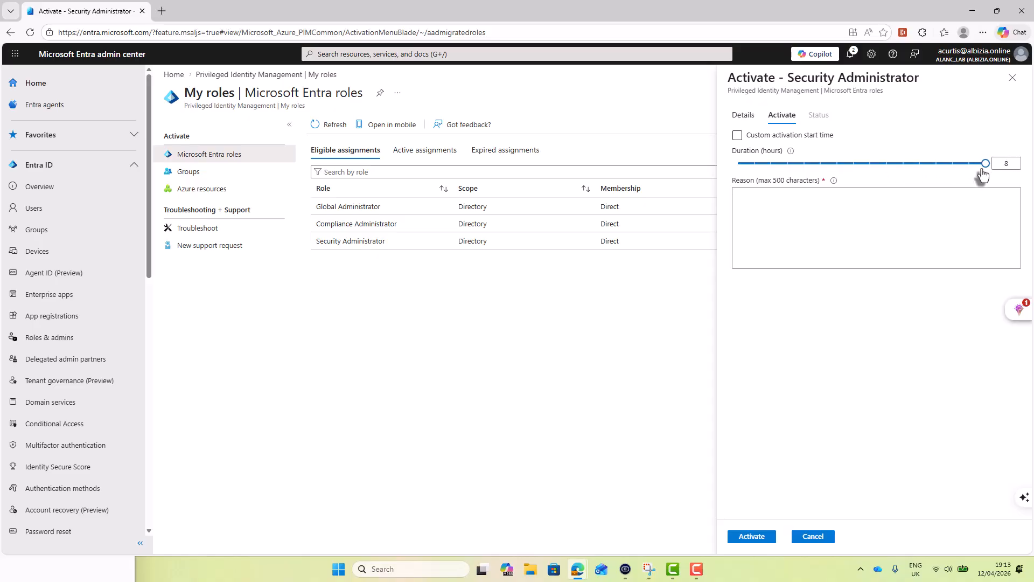
pyautogui.moveTo(983, 175); pyautogui.dragTo(761, 175)
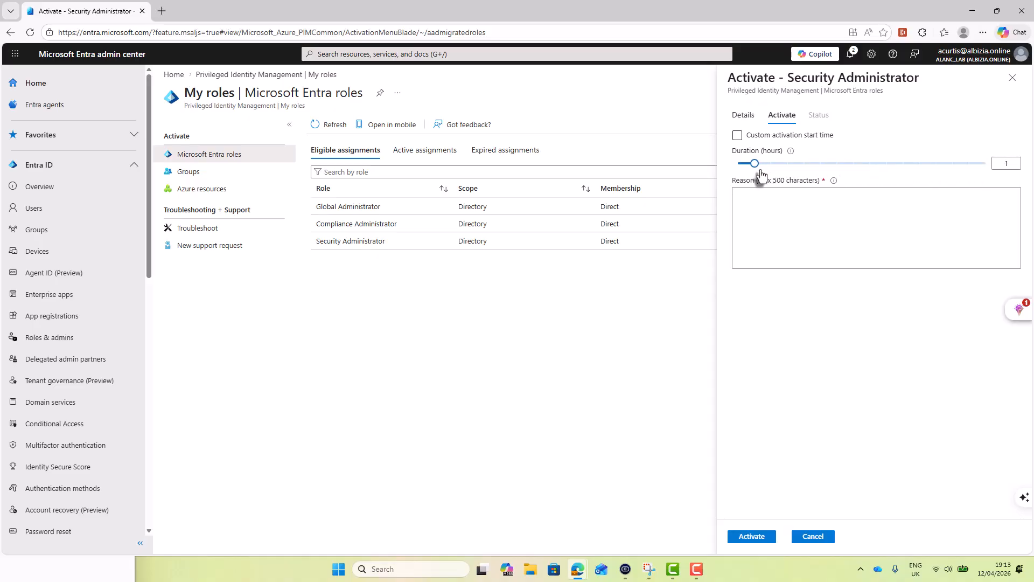
pyautogui.click(775, 210)
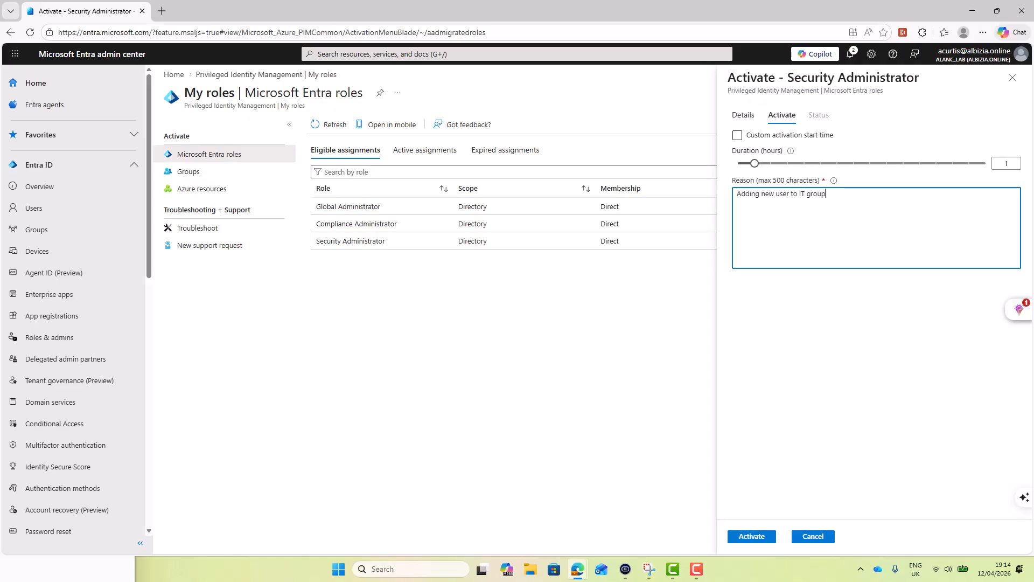
pyautogui.click(750, 539)
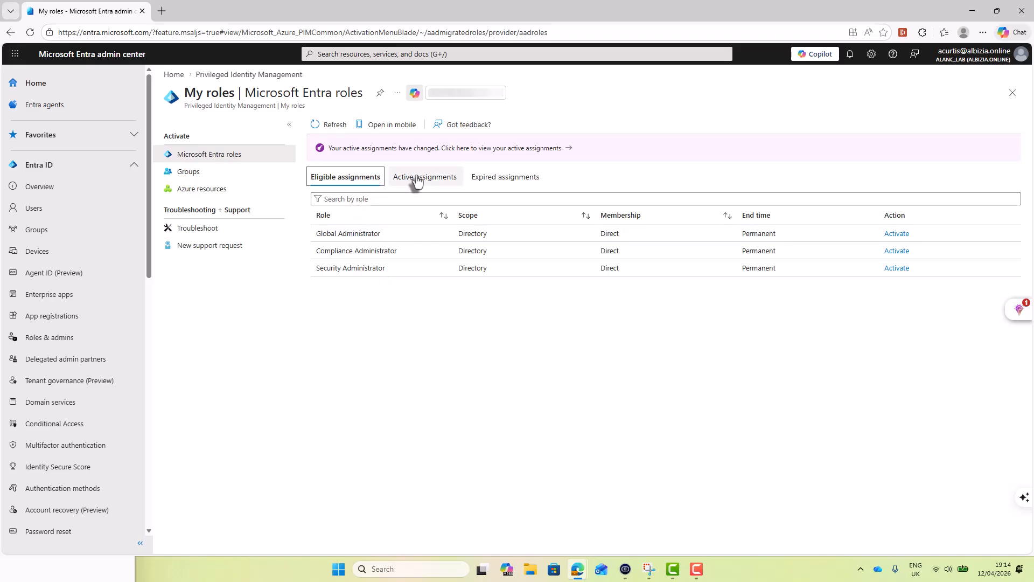
# Step: Deactivate the Global Administrator role among the active Microsoft Entra role assignments
pyautogui.click(417, 183)
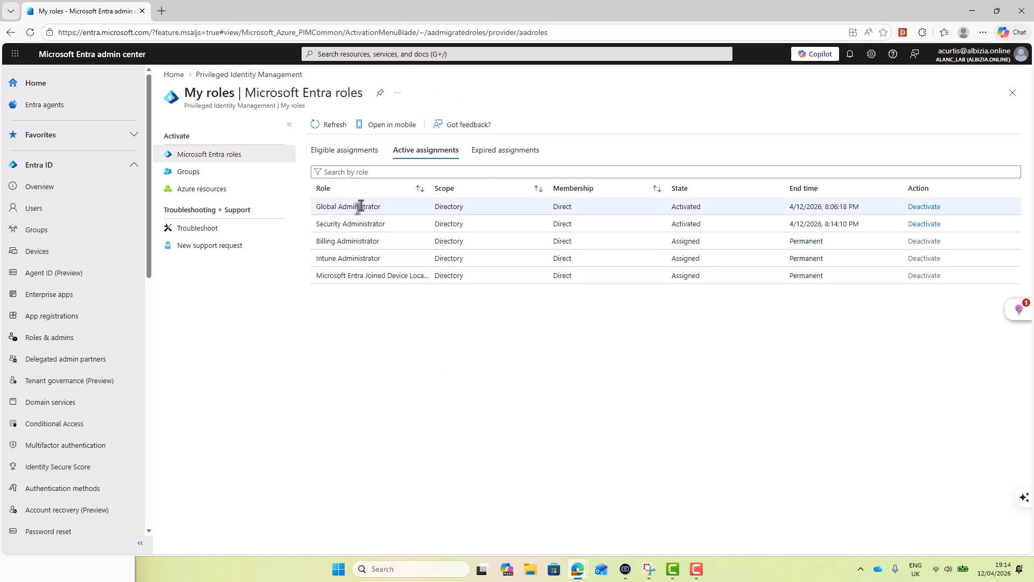
pyautogui.moveTo(360, 206); pyautogui.dragTo(463, 209)
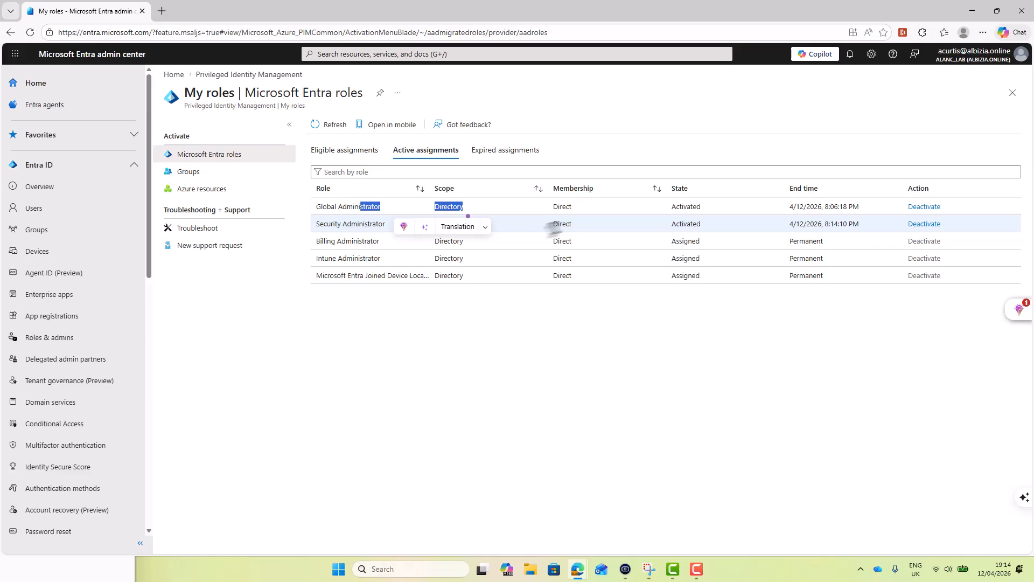
pyautogui.click(515, 231)
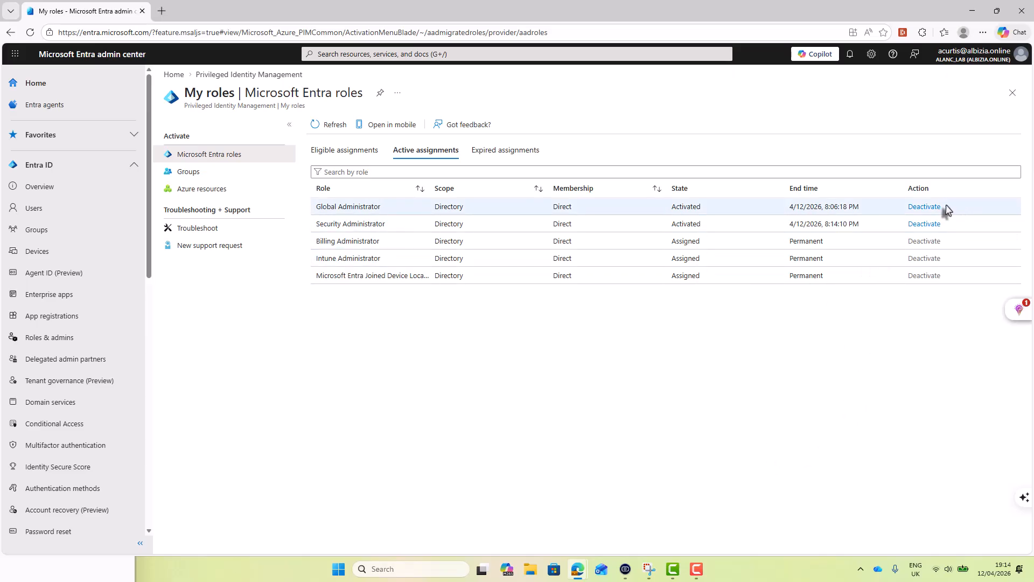
pyautogui.click(923, 208)
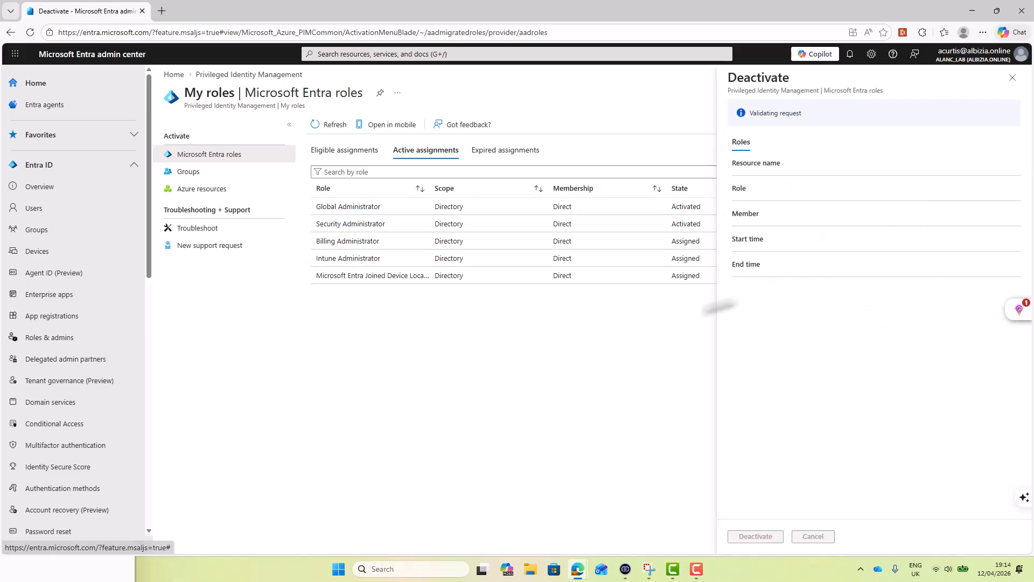
pyautogui.click(767, 538)
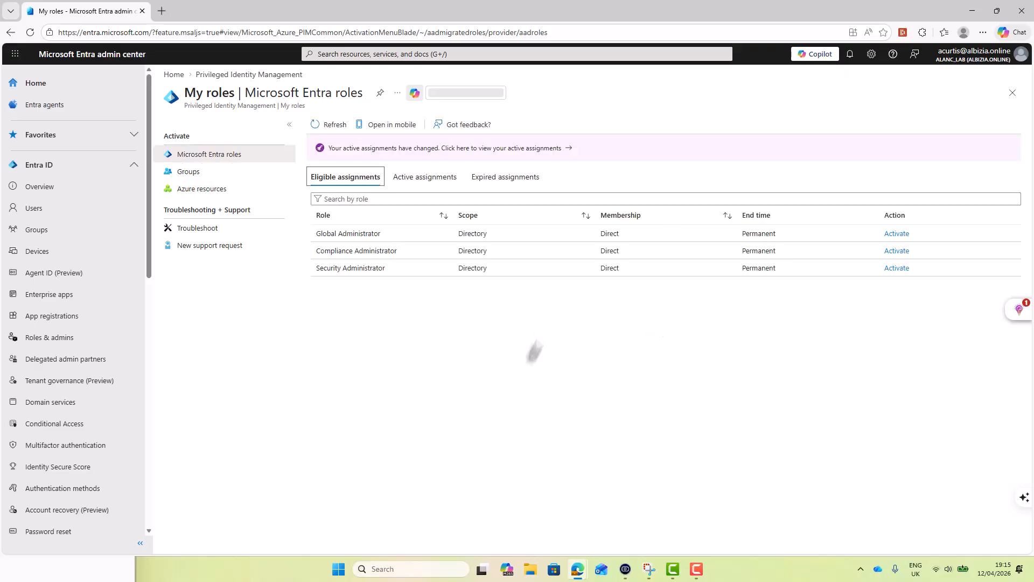
# Step: Compare the active and eligible Microsoft Entra role assignments in My roles
pyautogui.click(432, 178)
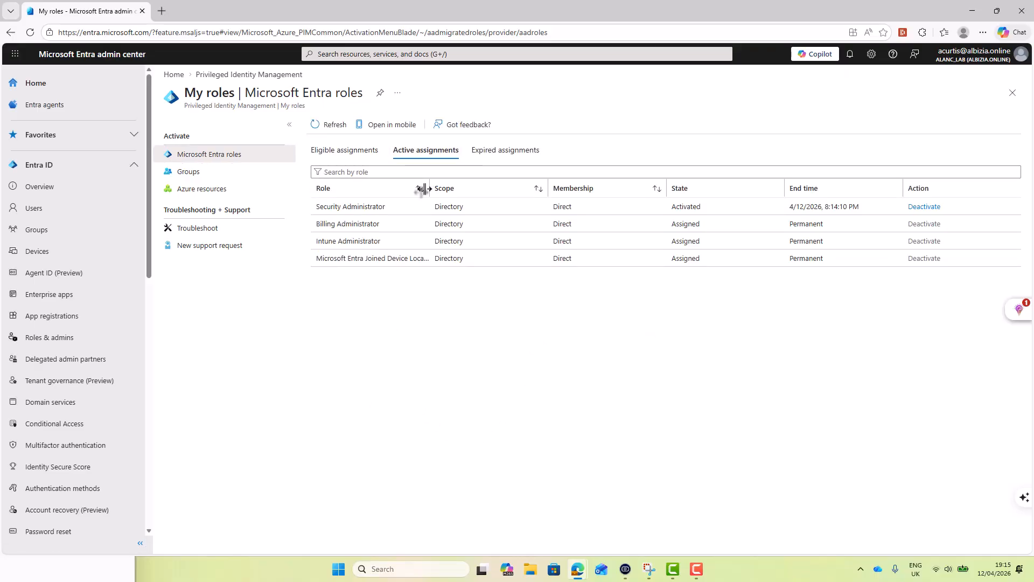
pyautogui.click(333, 152)
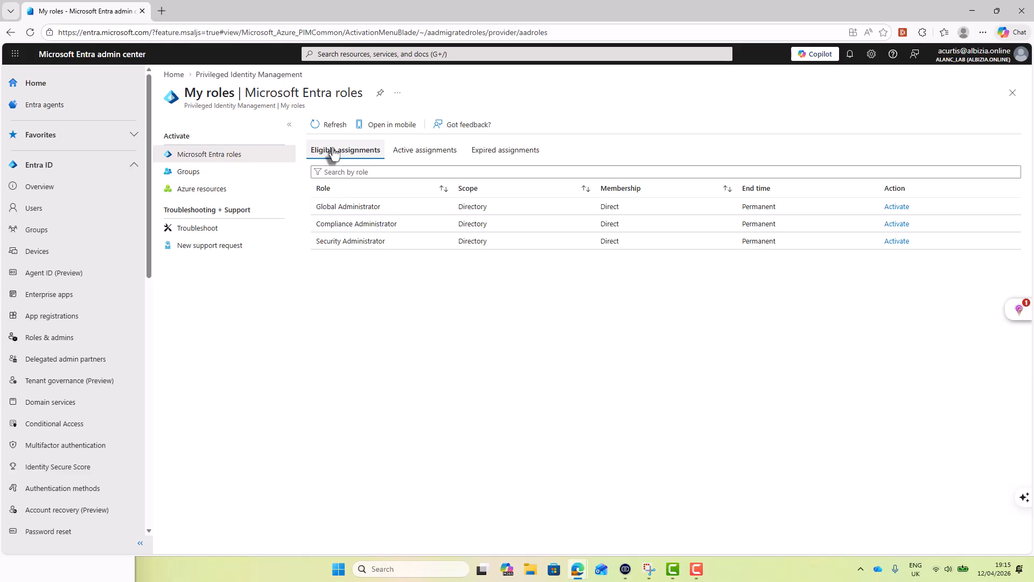
pyautogui.click(416, 154)
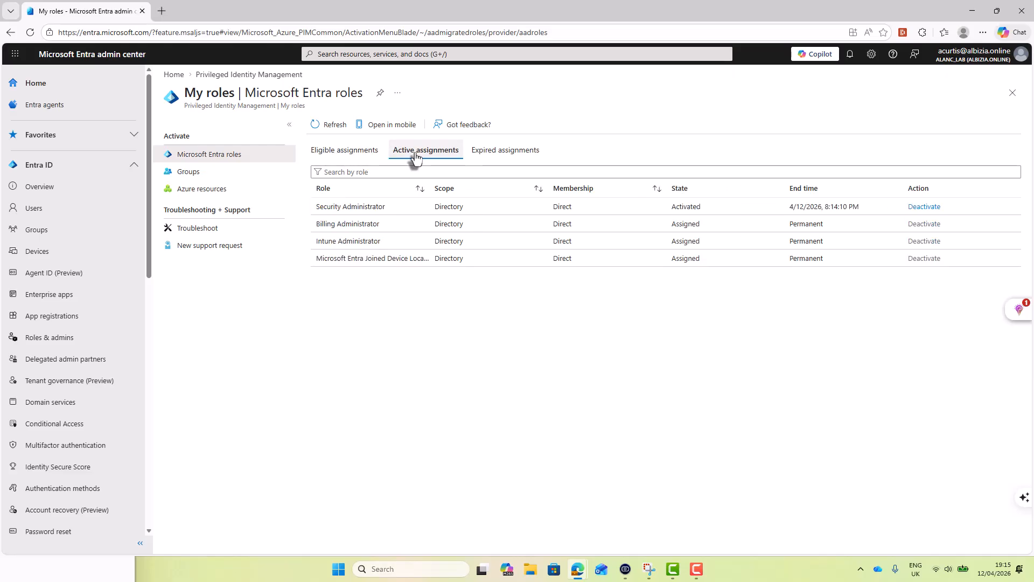